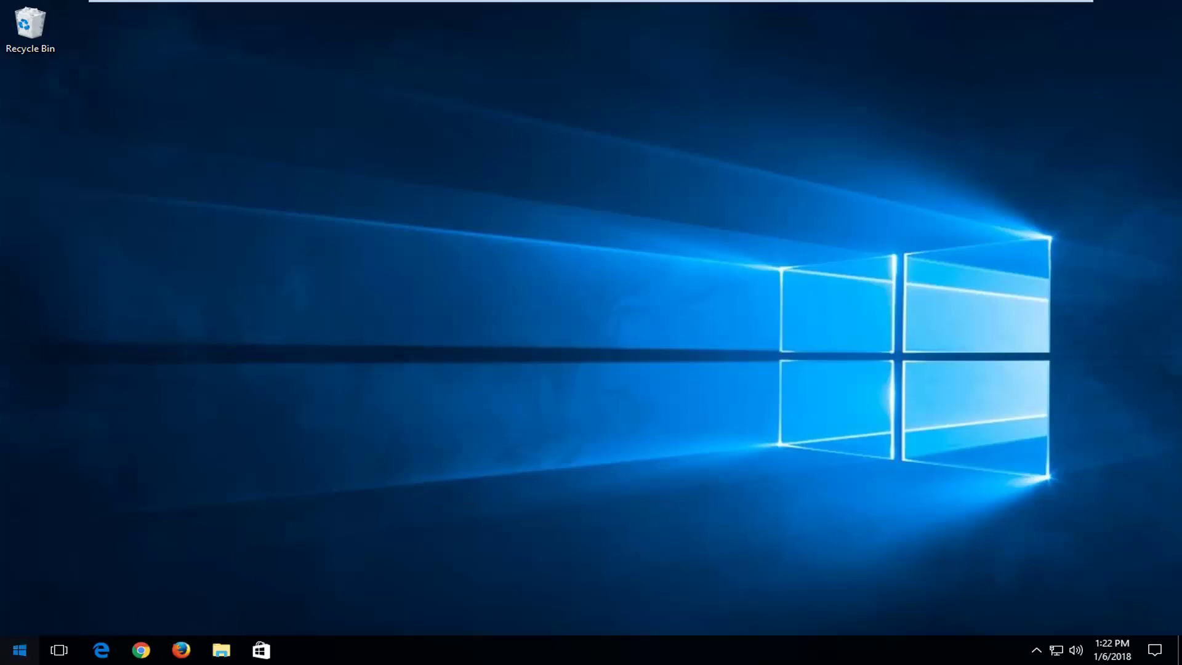
Search the Start menu for 'services' and launch the Services desktop app
left_click(3, 660)
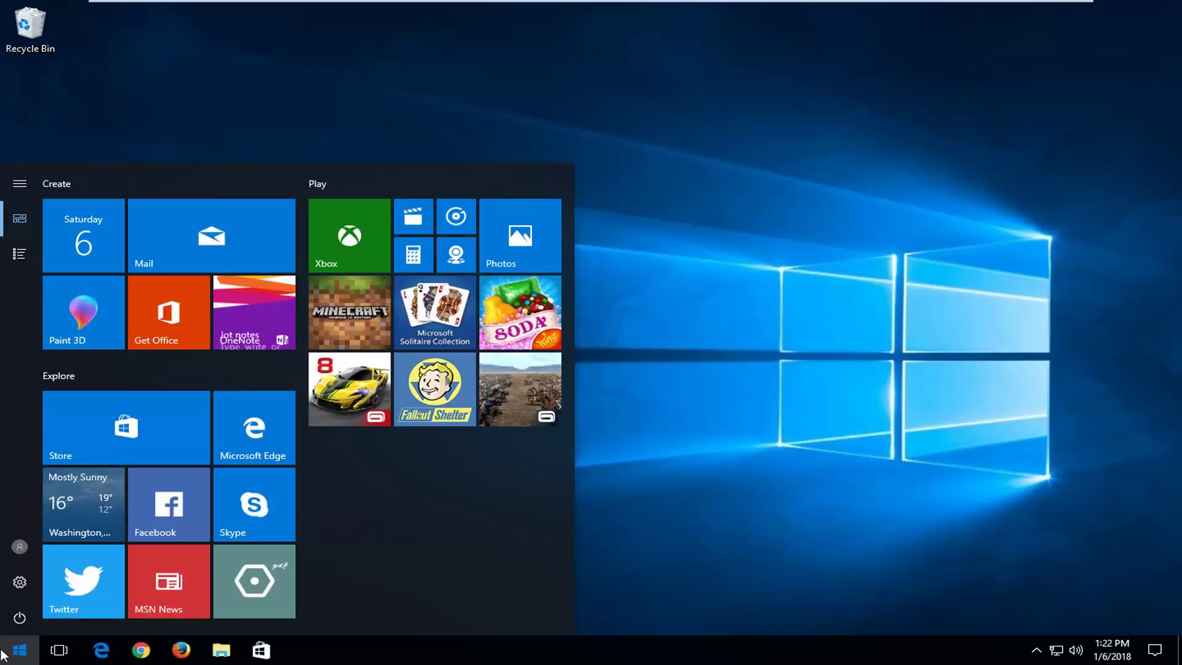
left_click(3, 659)
left_click(5, 658)
left_click(3, 659)
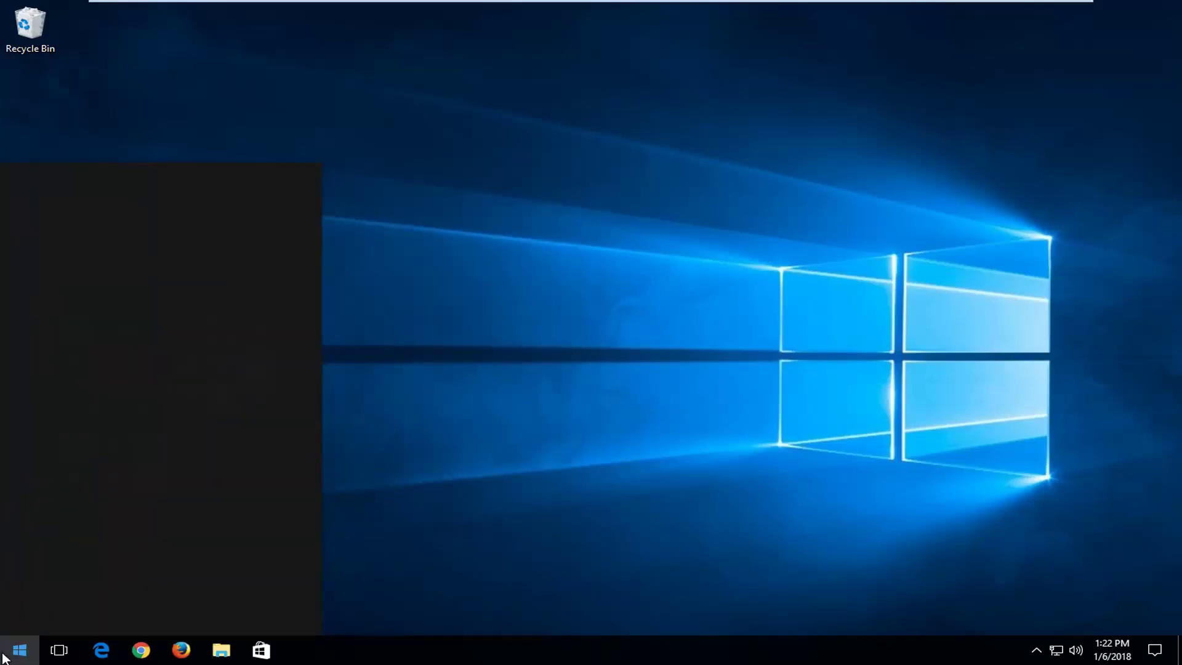
type("services")
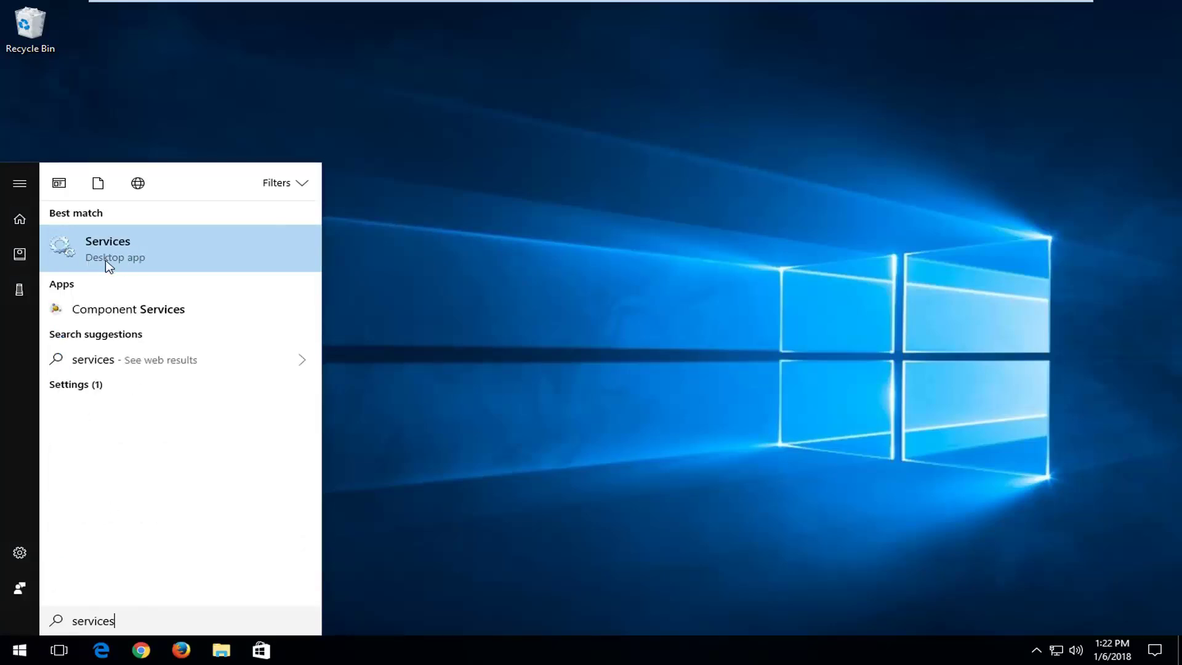
left_click(109, 257)
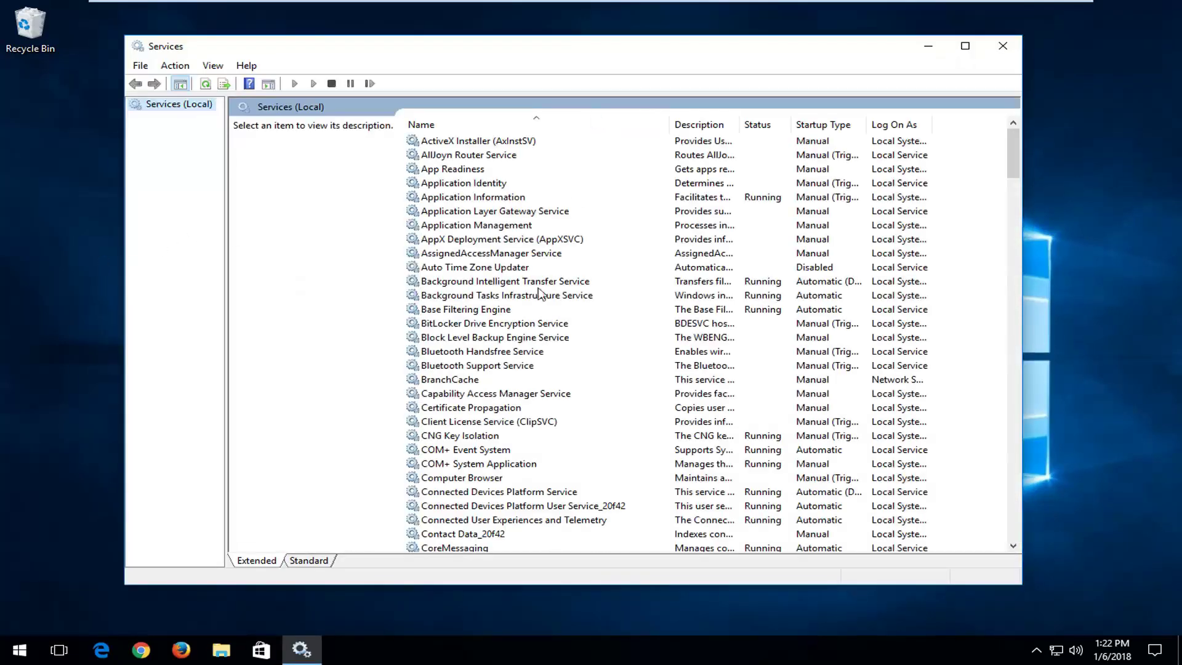
Find Bluetooth Handsfree Service in the services list and open its properties
left_click(456, 353)
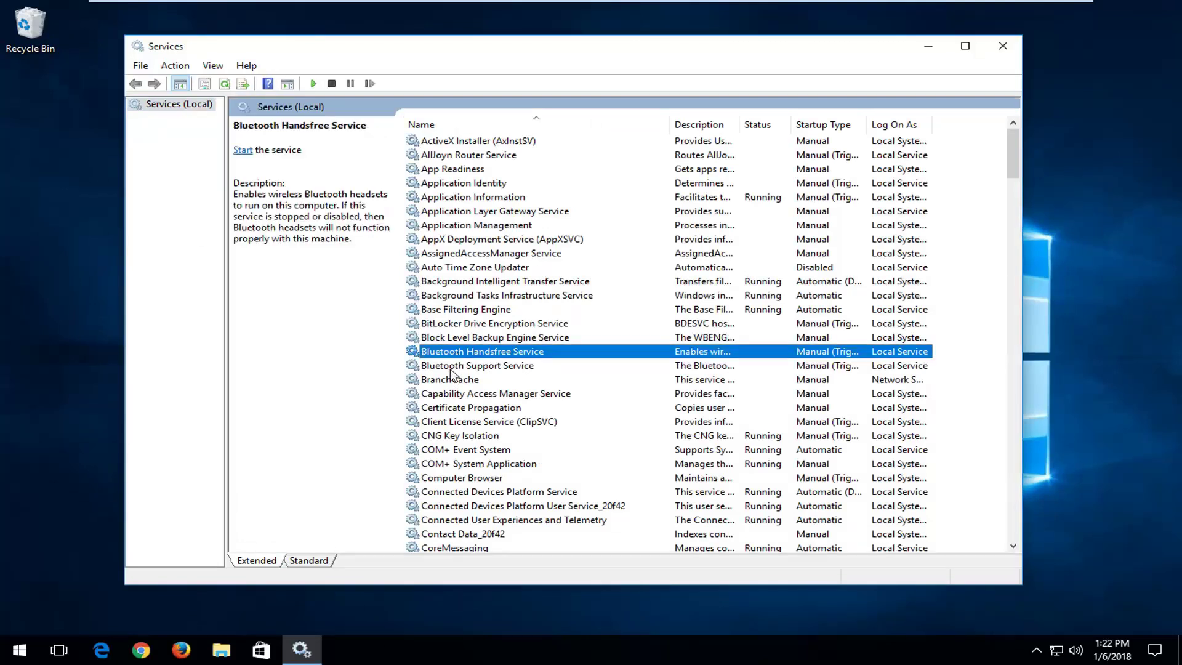
left_click(454, 367)
left_click(458, 353)
left_click(453, 367)
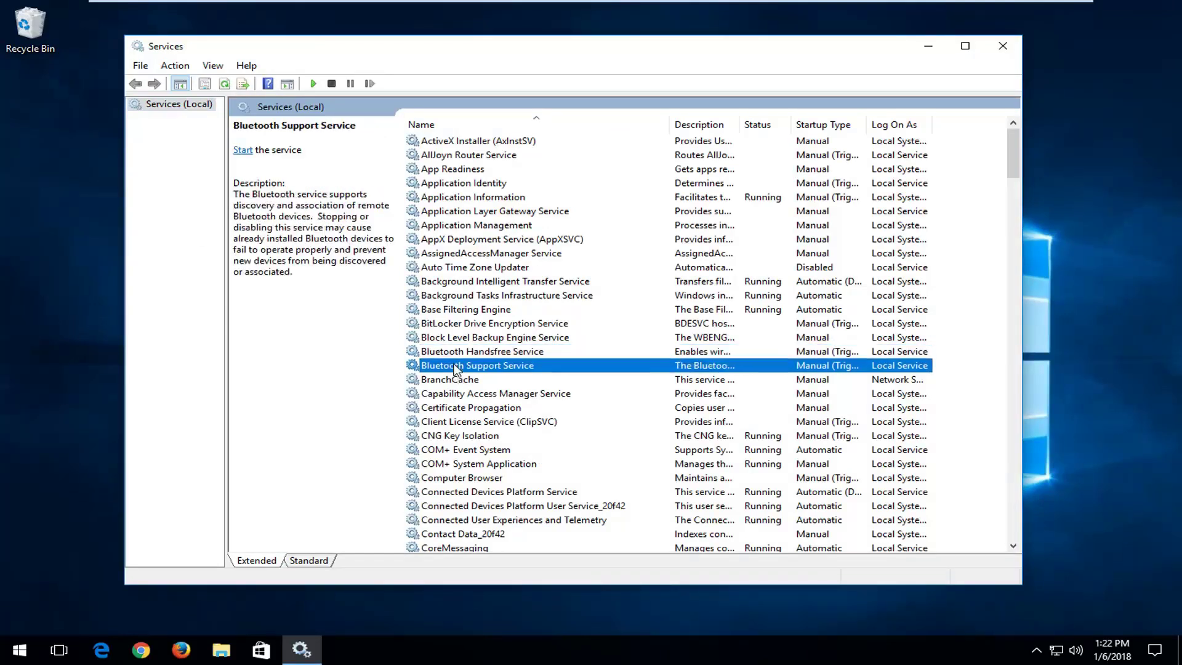
left_click(444, 356)
double_click(449, 356)
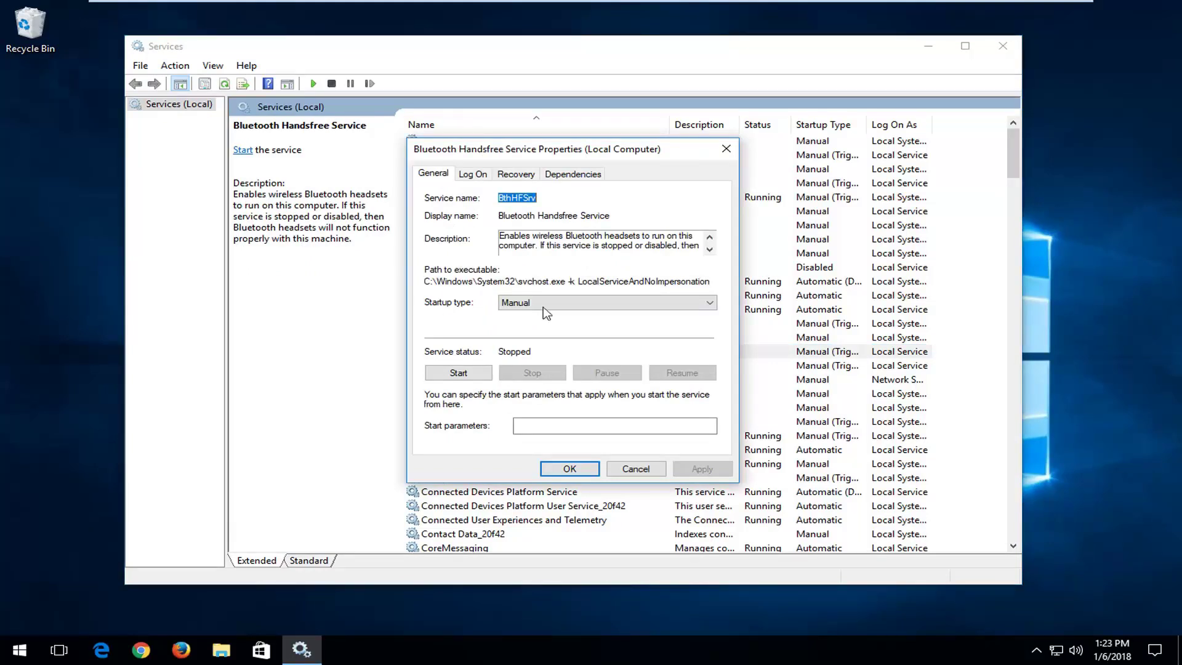
Set Bluetooth Handsfree Service's startup type to Automatic, start it, and apply the change
left_click(707, 304)
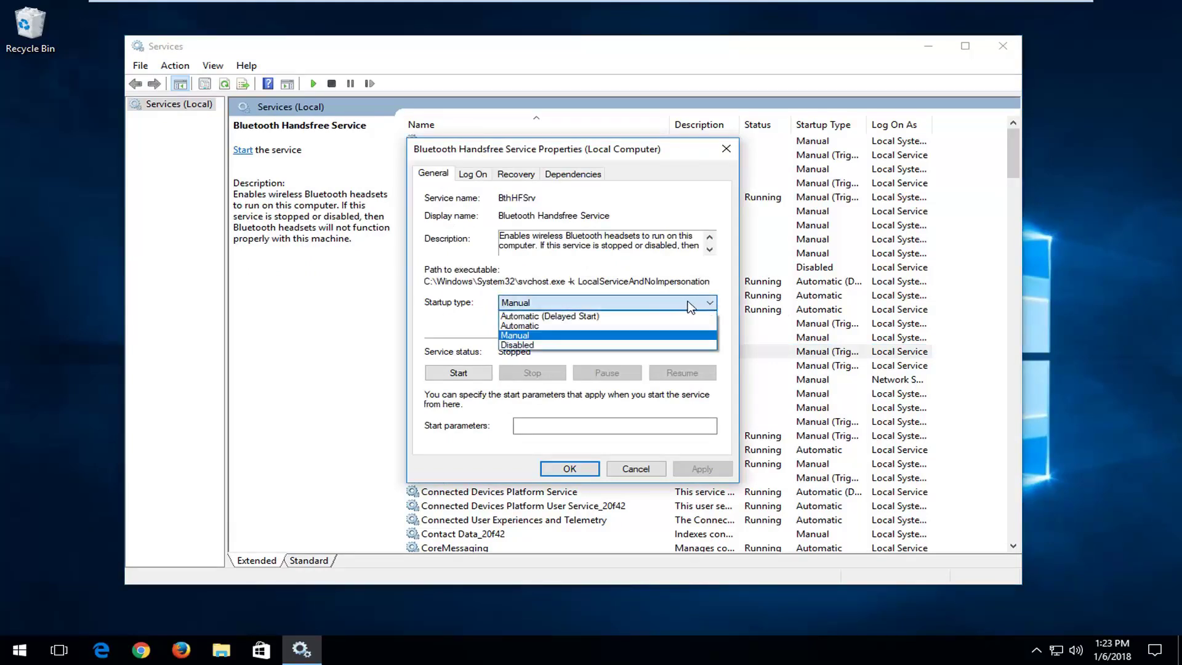
left_click(518, 327)
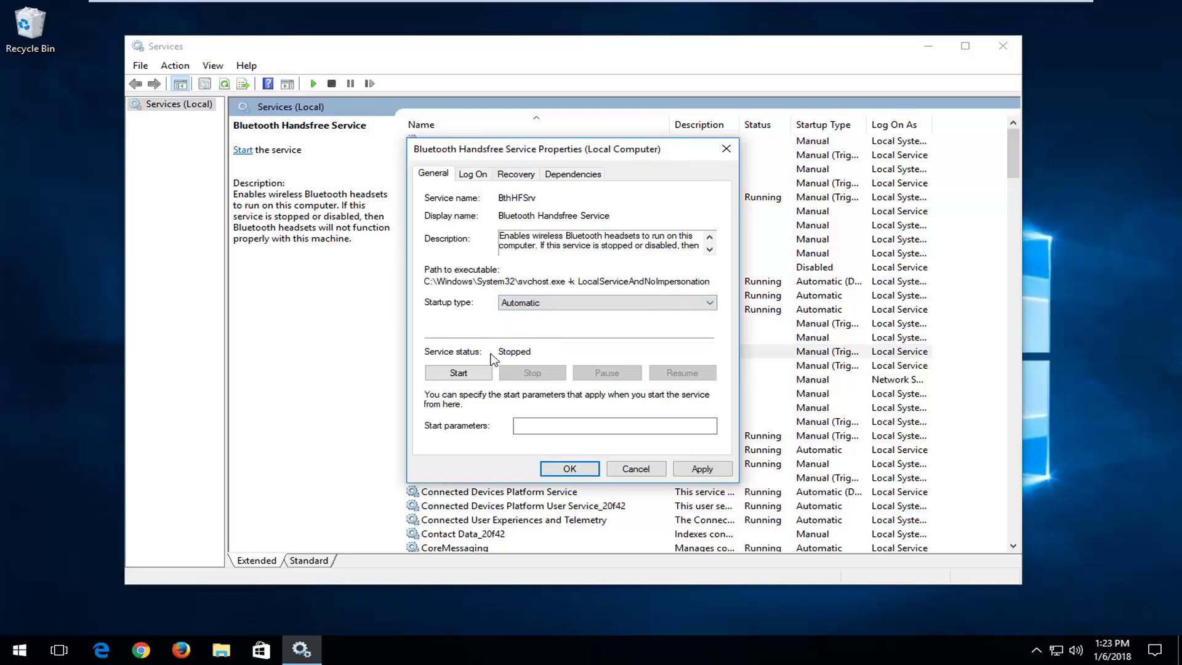
left_click(455, 375)
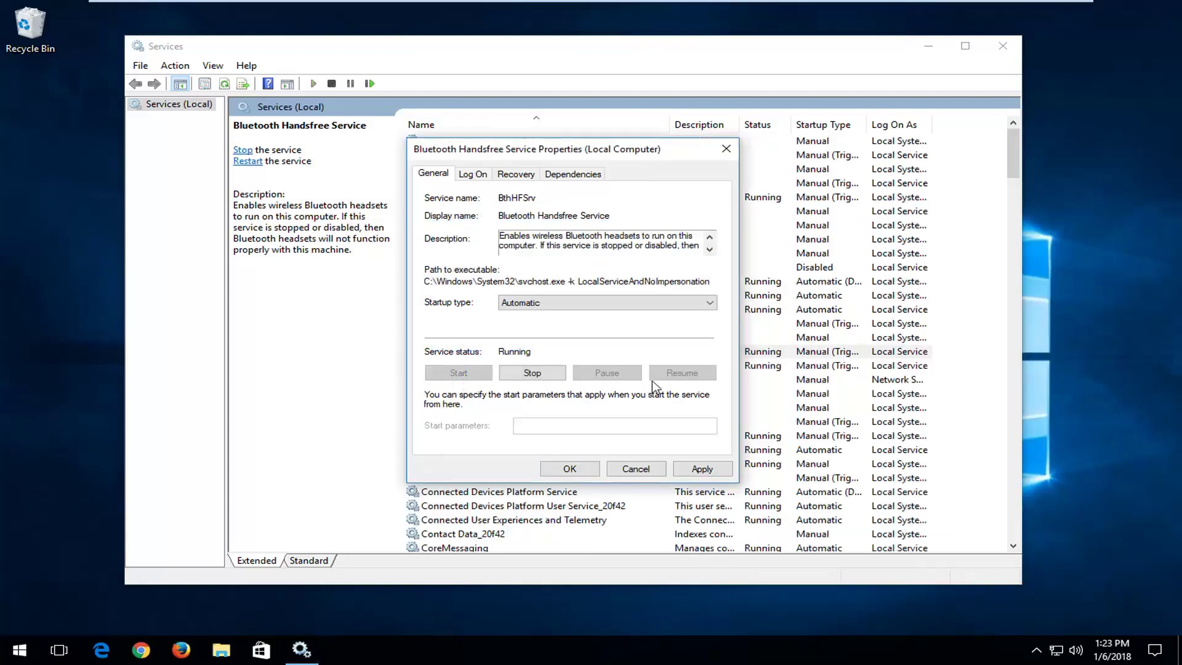
left_click(702, 469)
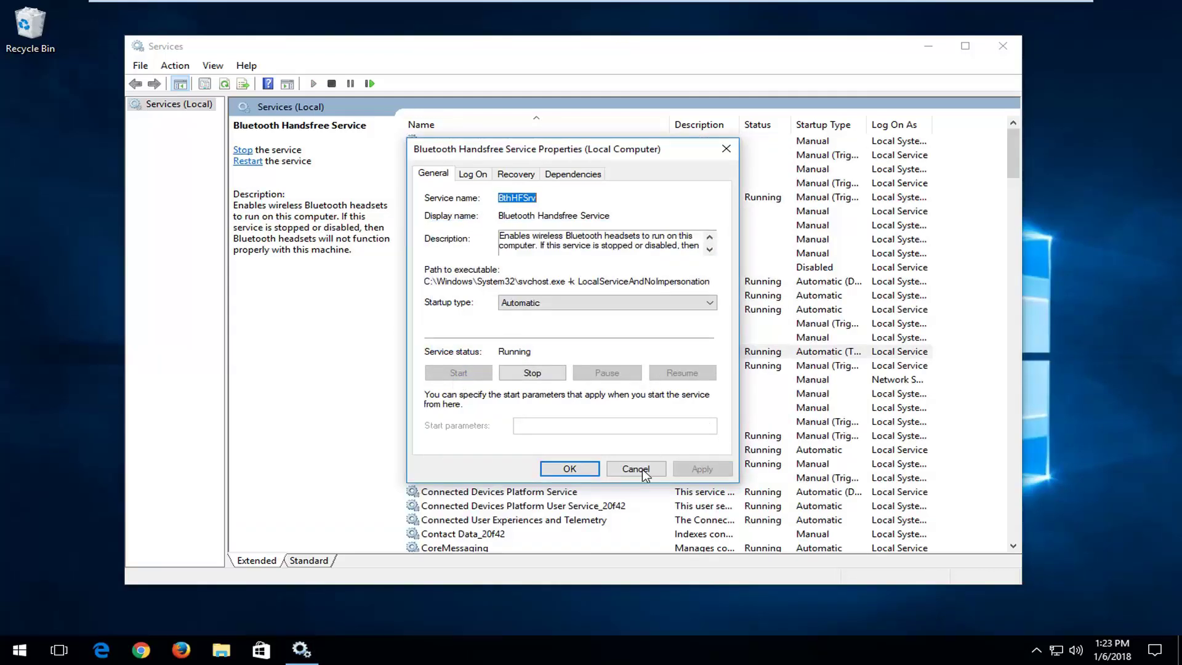
left_click(567, 469)
left_click(469, 366)
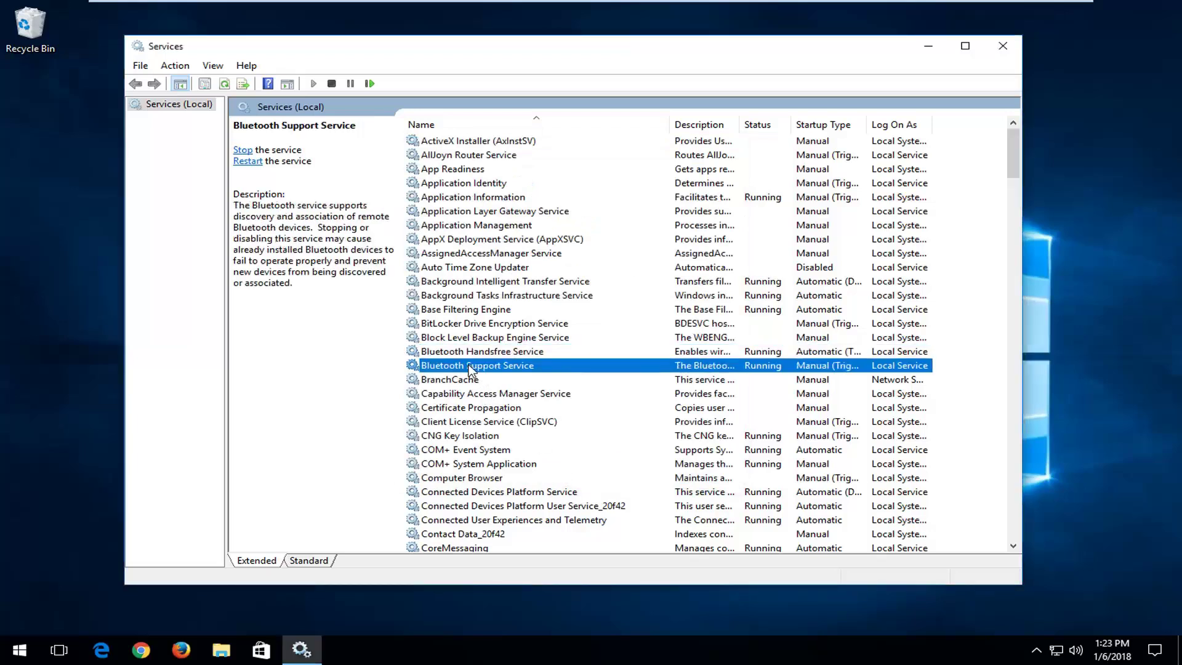
Set Bluetooth Support Service's startup type to Automatic, apply it, and close Services
double_click(470, 366)
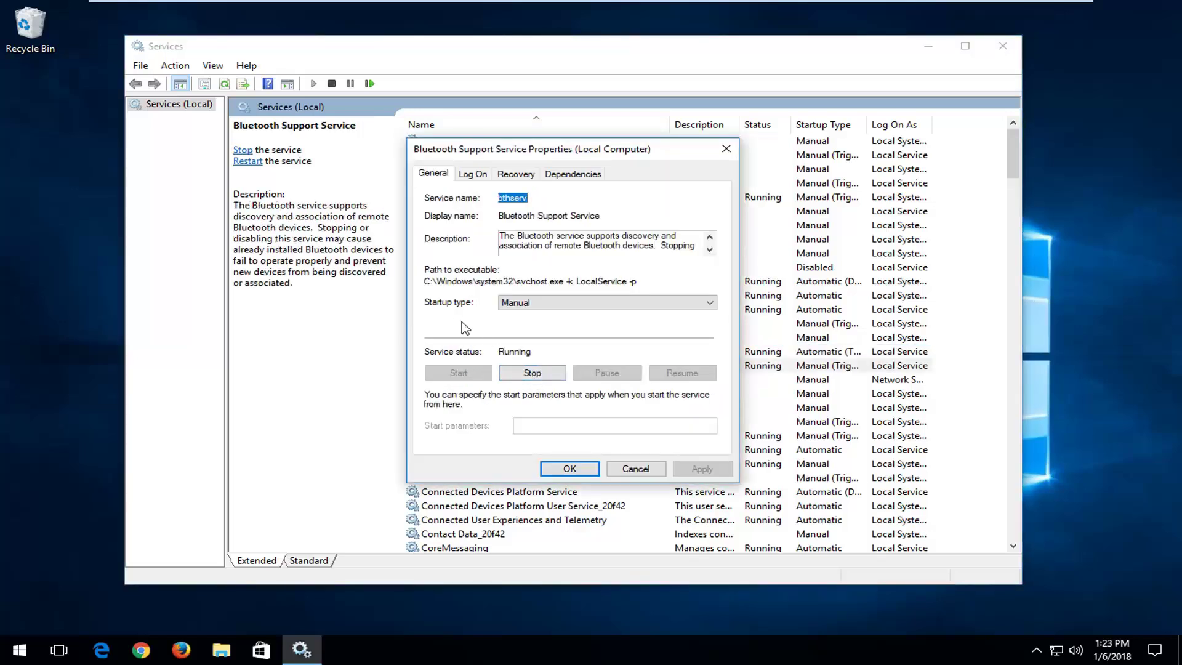
left_click(525, 303)
left_click(521, 332)
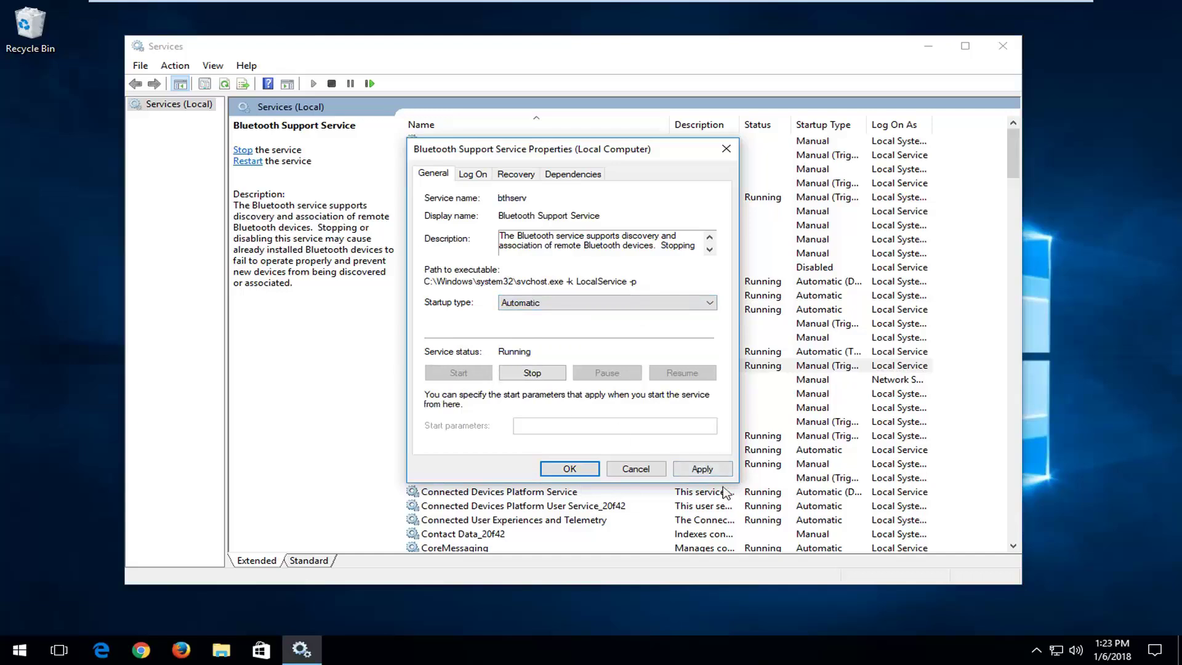
left_click(700, 469)
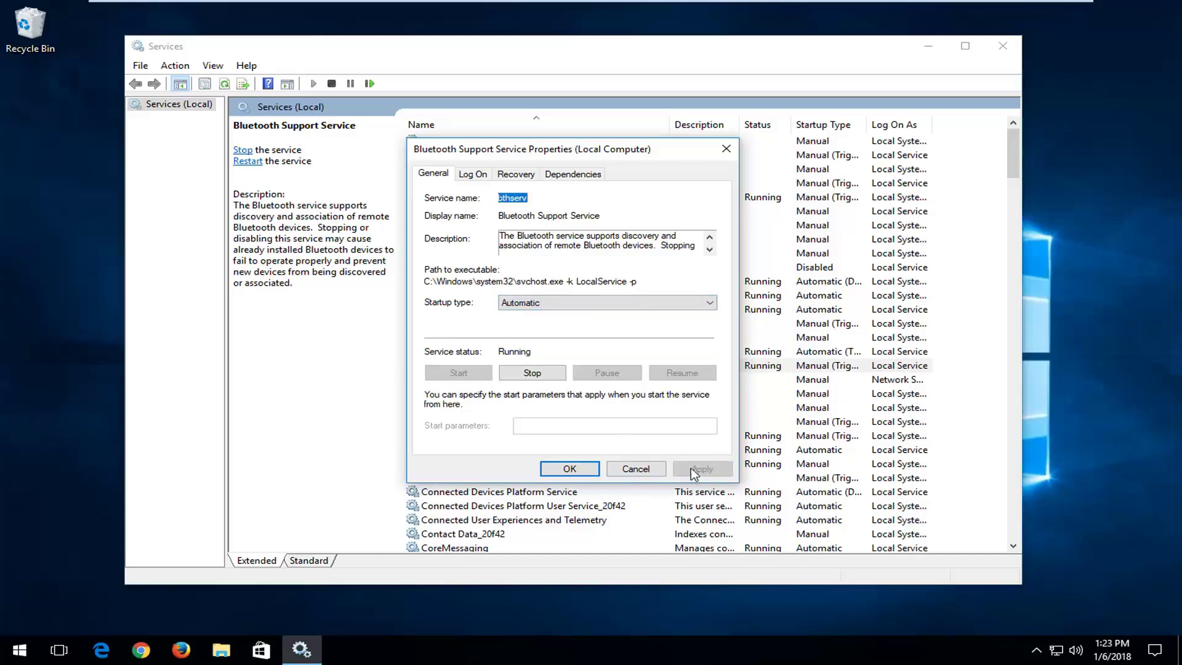
left_click(561, 469)
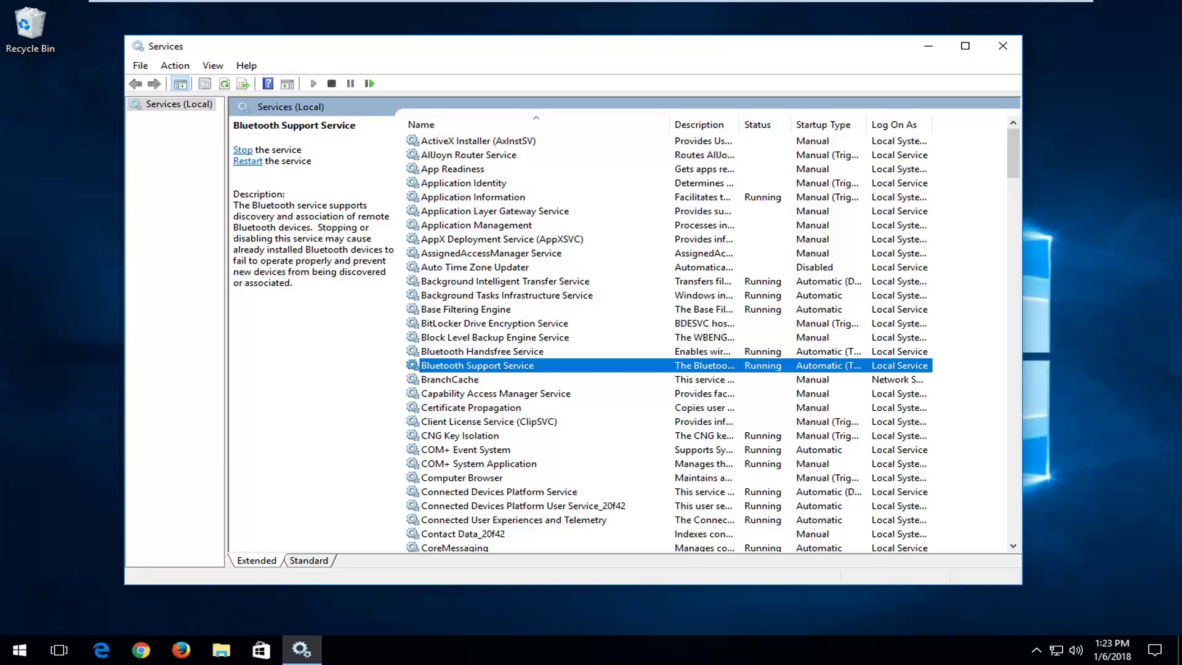
left_click(1001, 46)
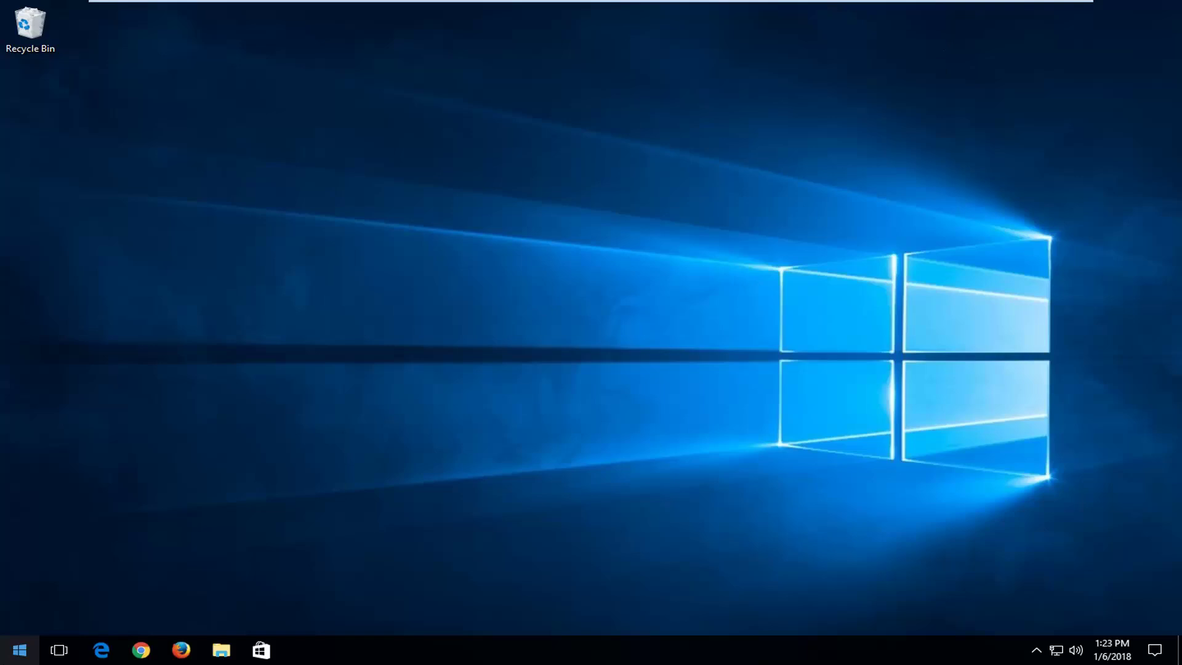
Search Start for 'troubleshoot' and open the Troubleshoot settings page
left_click(19, 649)
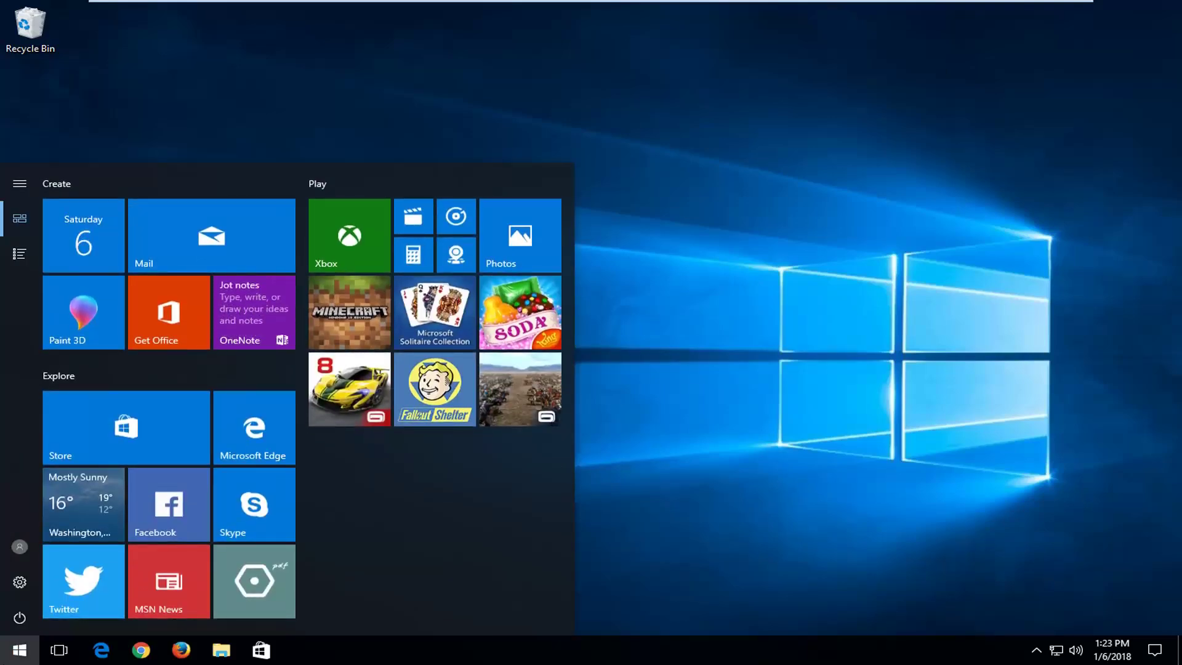
key("Escape")
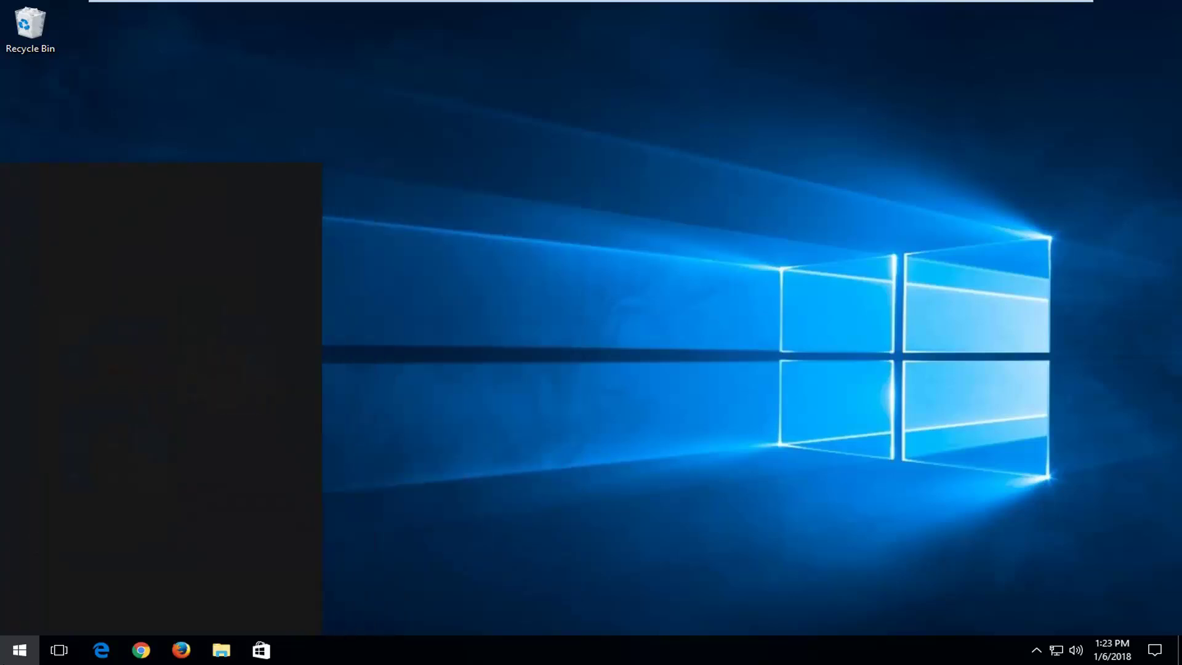
type("troubleshoot")
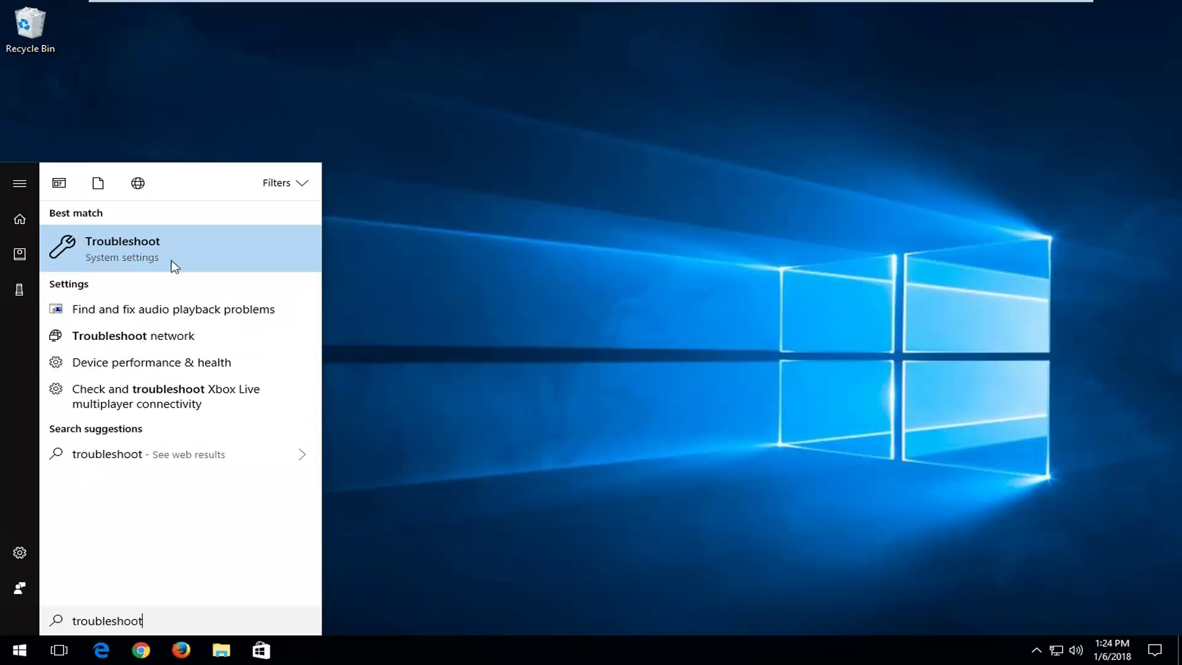
left_click(152, 260)
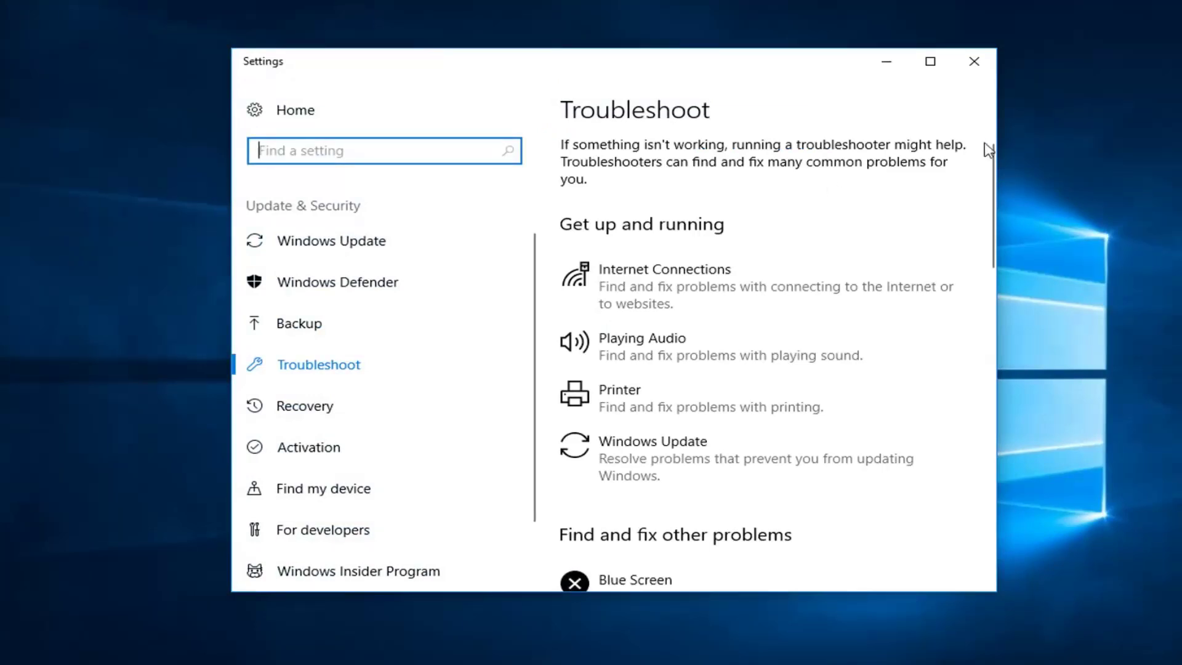
Scroll to the Bluetooth entry on the Troubleshoot page and run its troubleshooter
left_click_drag(992, 190, 965, 281)
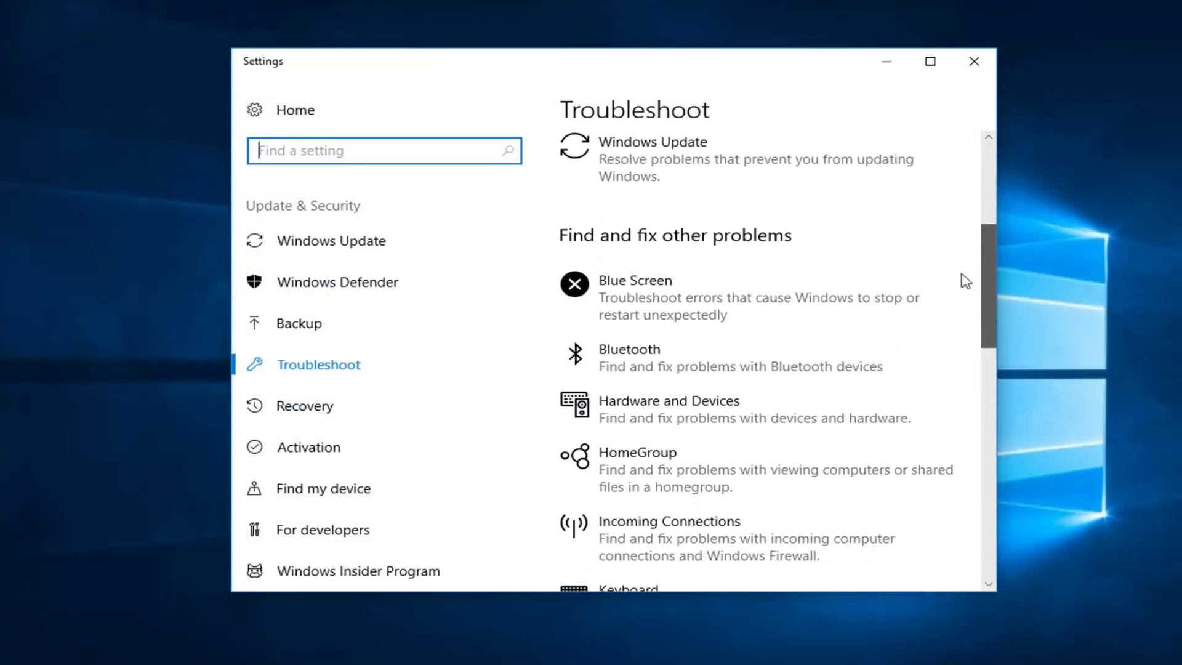
left_click(642, 368)
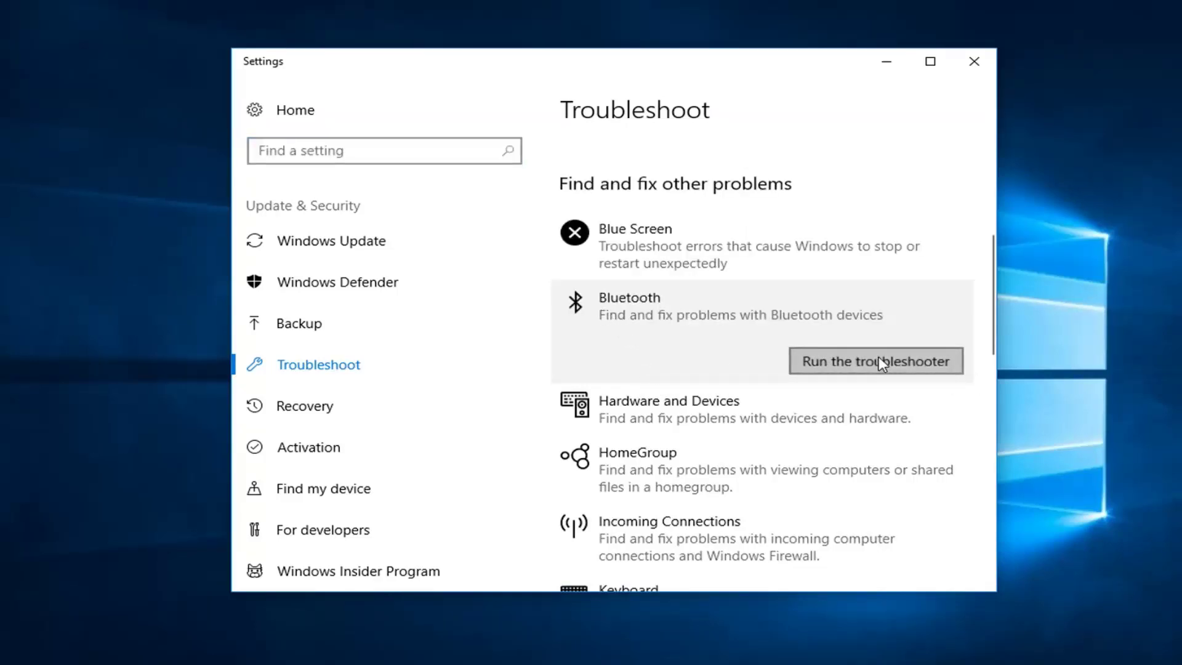
left_click(853, 354)
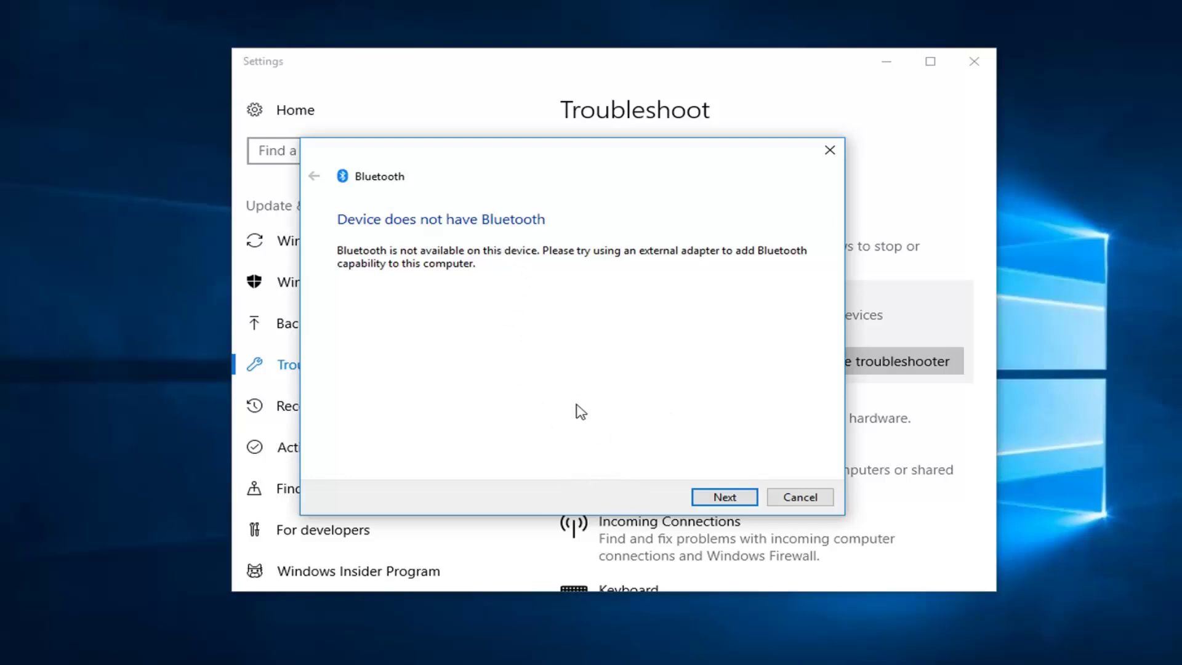
Continue the Bluetooth troubleshooter until it completes, then close the troubleshooter window
left_click(725, 497)
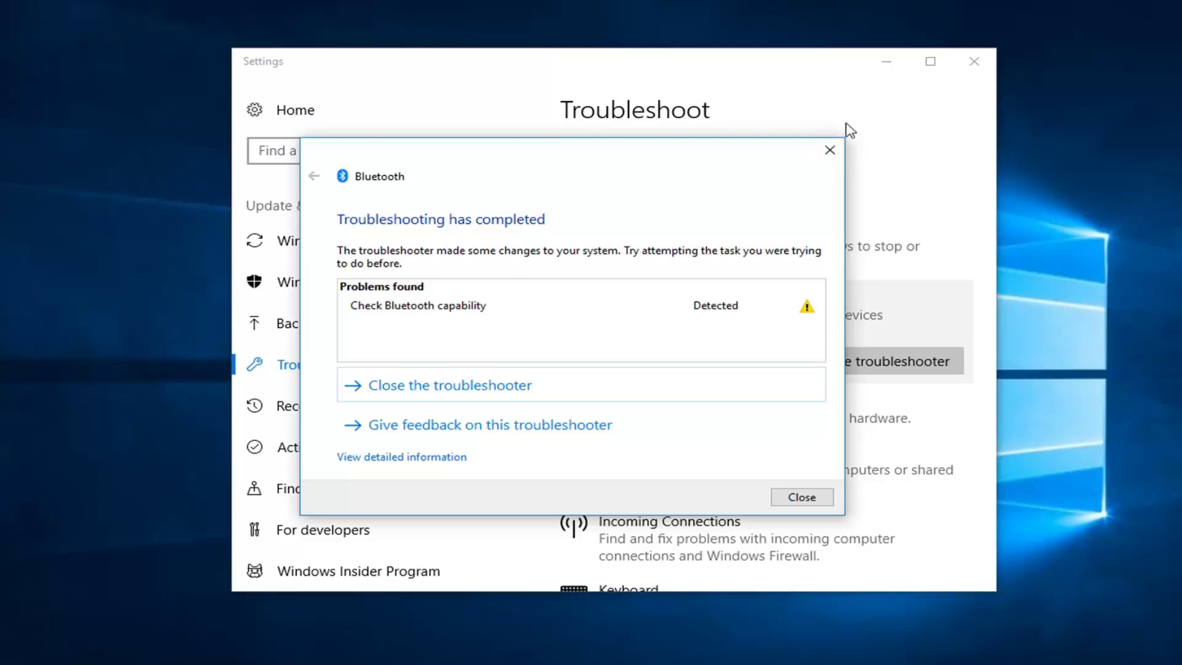
left_click(830, 155)
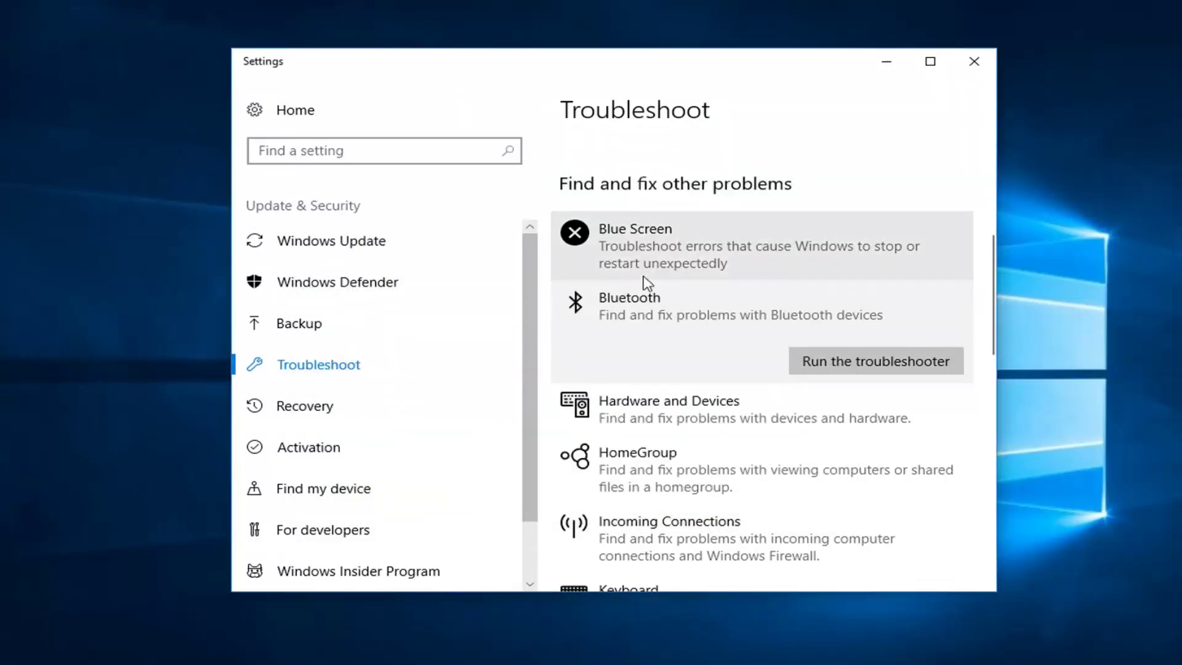
Scroll down the Troubleshoot list, then close the Settings window
scroll(635, 283, "down", 2)
scroll(628, 295, "down", 6)
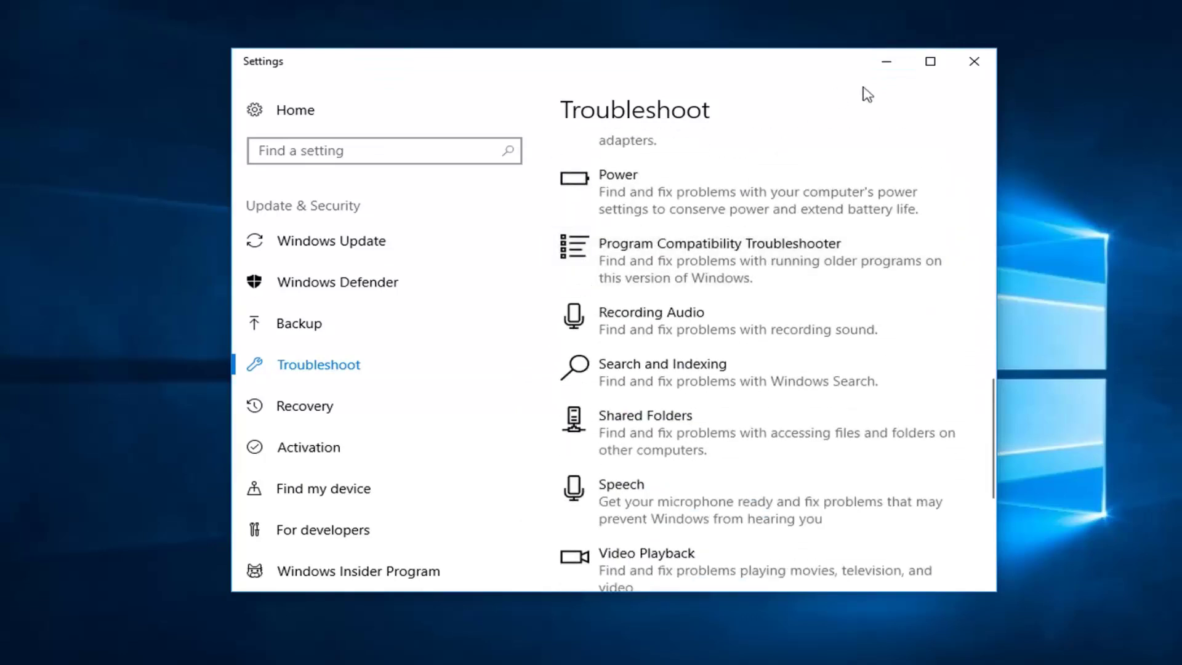
left_click(973, 68)
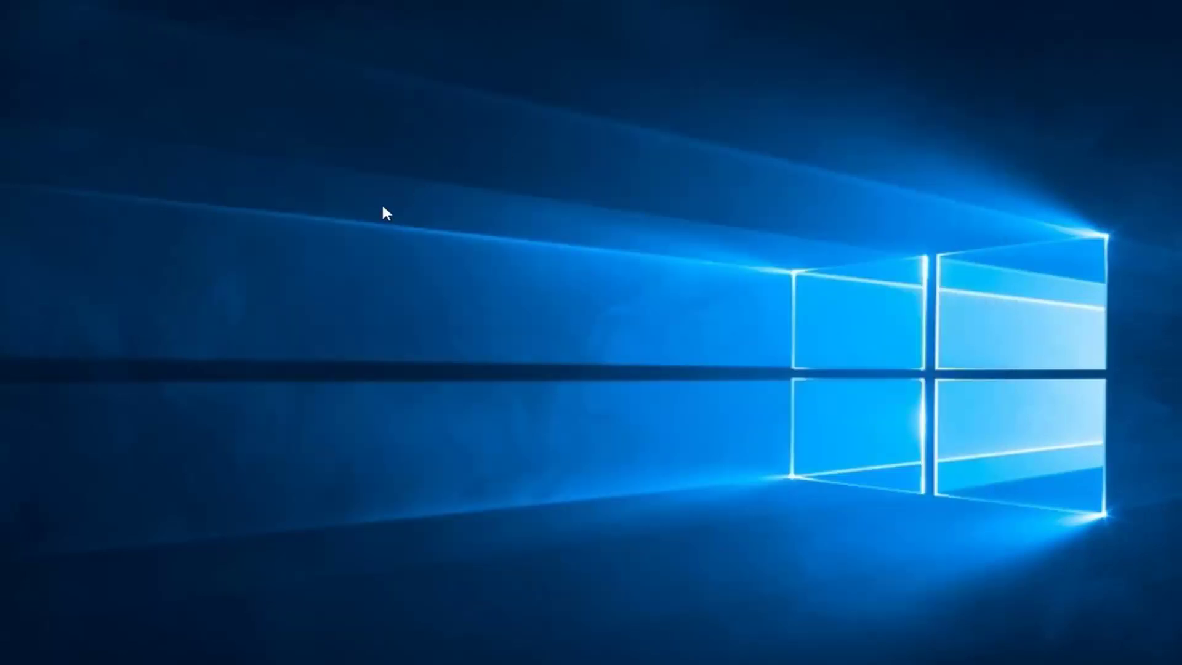